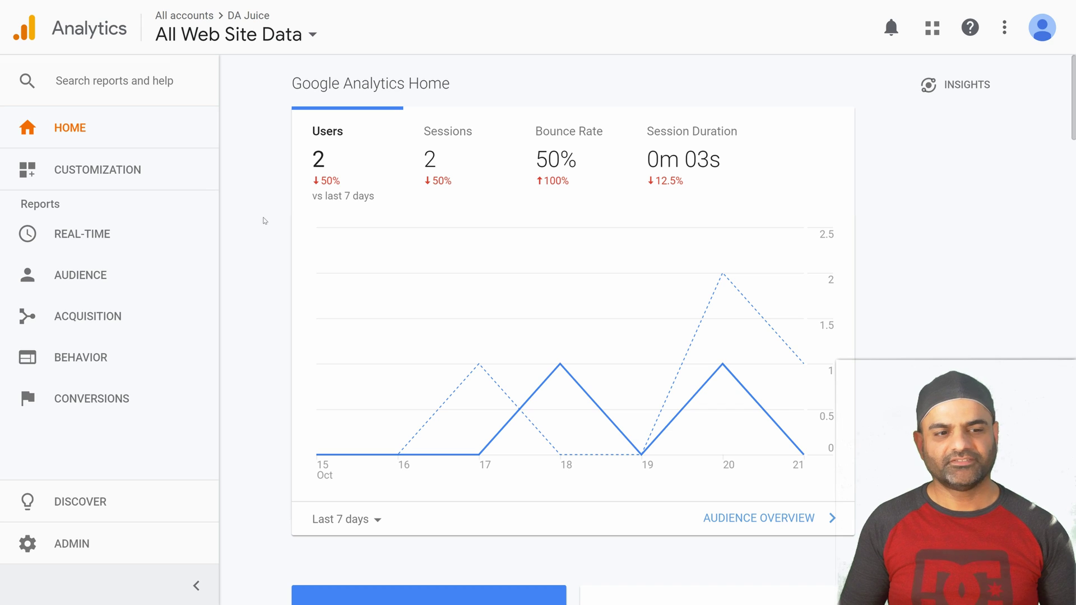
Open the DA Juice Admin page, highlighting the Property column and the Product Linking section
click(122, 546)
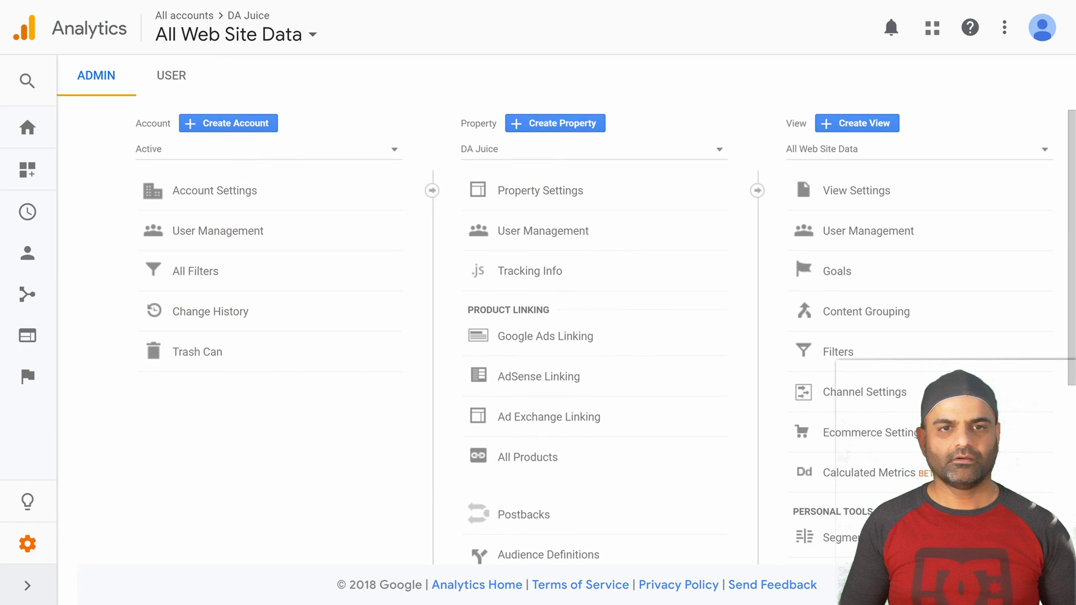
double_click(478, 123)
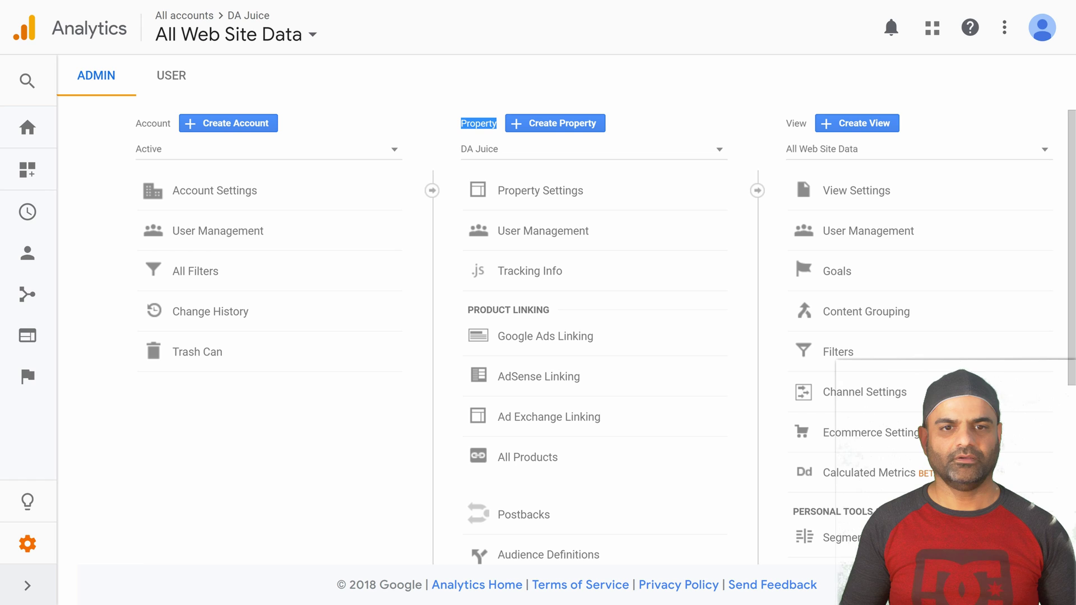
drag(468, 310, 551, 310)
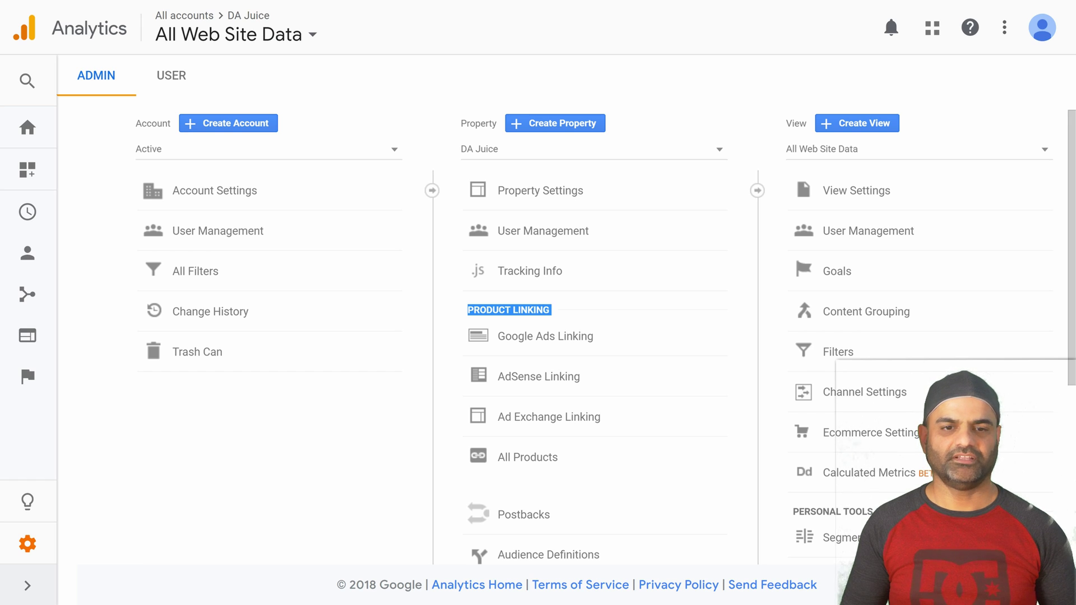
Start a Google Ads link group, select the SZ Commerce ads account and continue
click(503, 337)
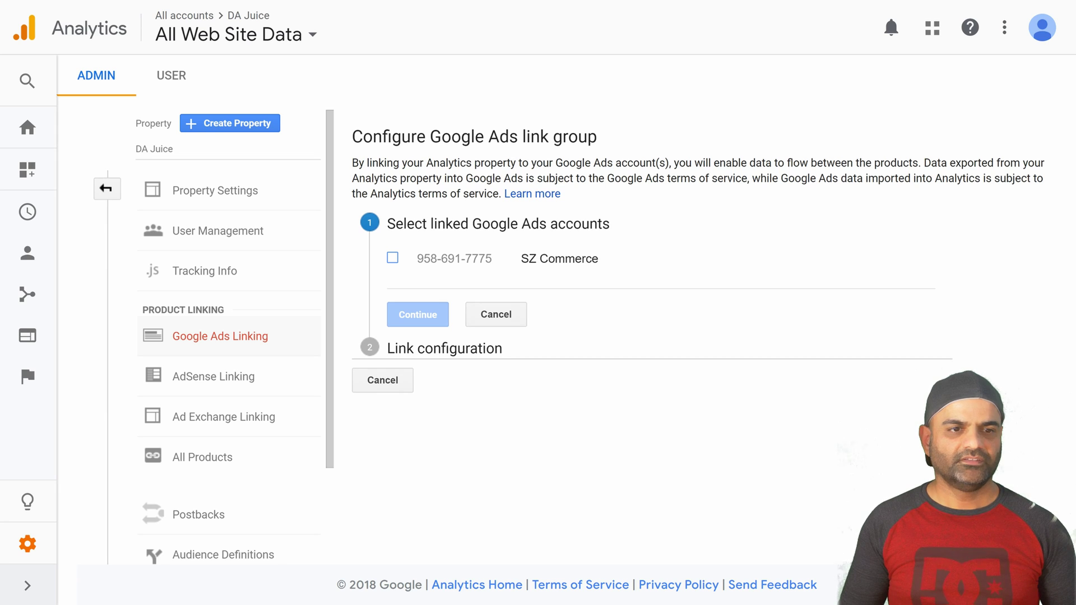
drag(352, 136, 614, 135)
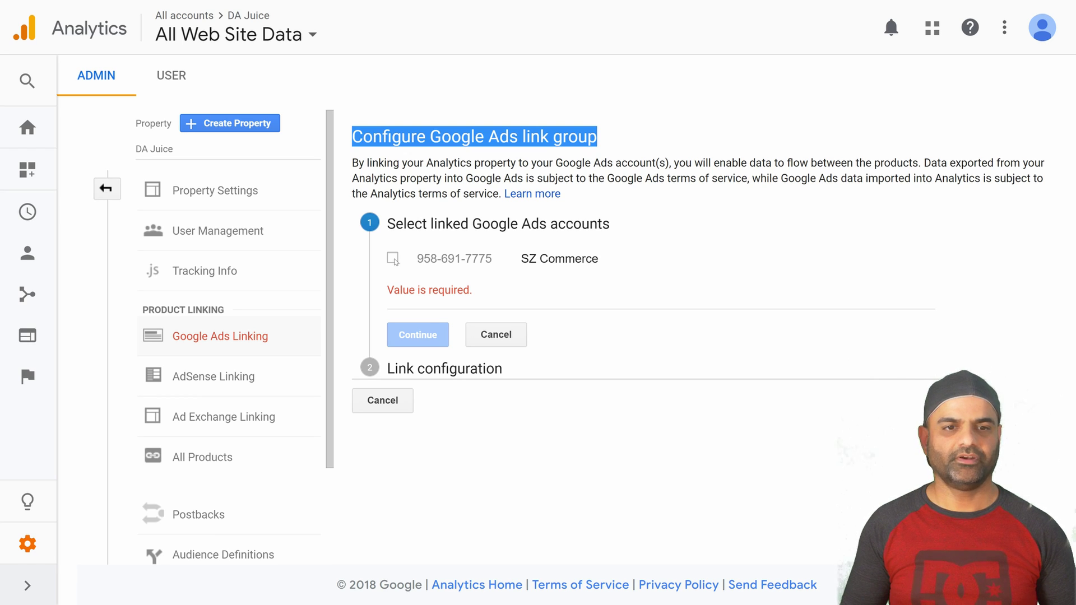
click(393, 259)
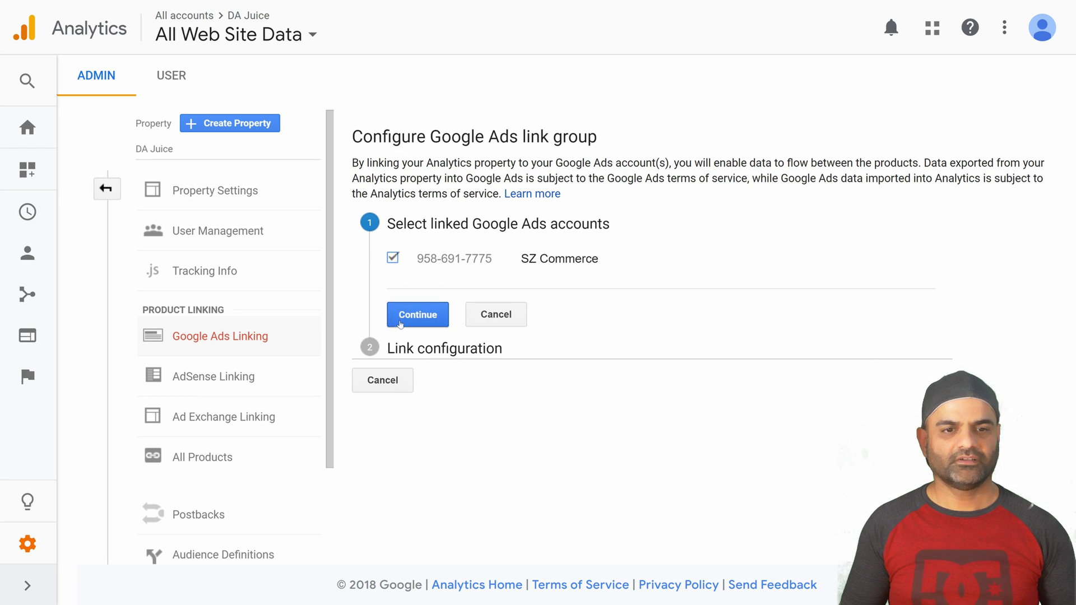
click(401, 314)
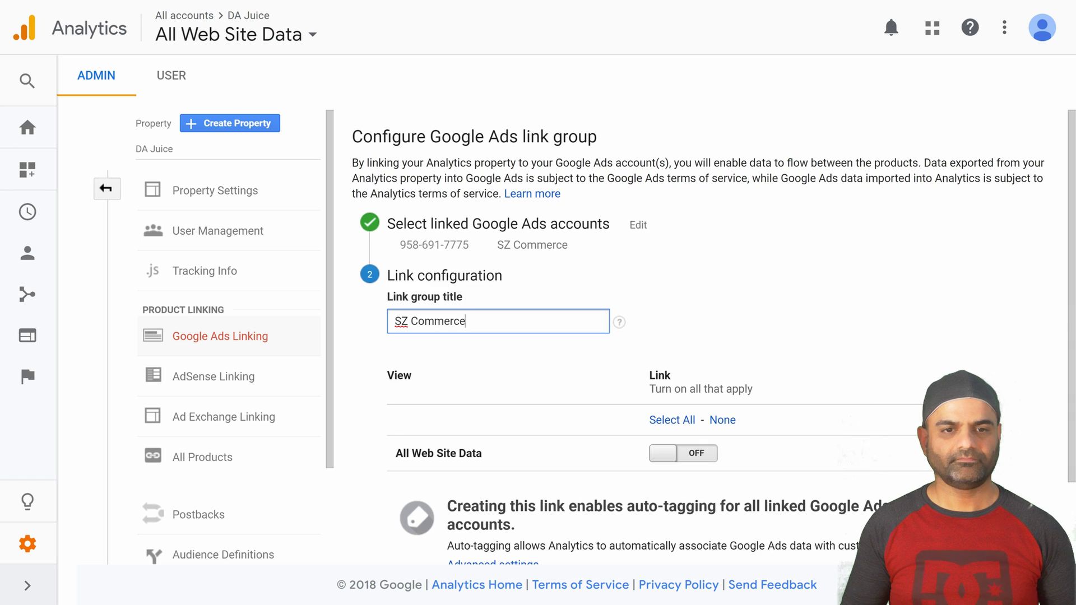
Replace the prefilled link group title with 'SZ-Ads' and switch All Web Site Data to ON
key(ctrl+a)
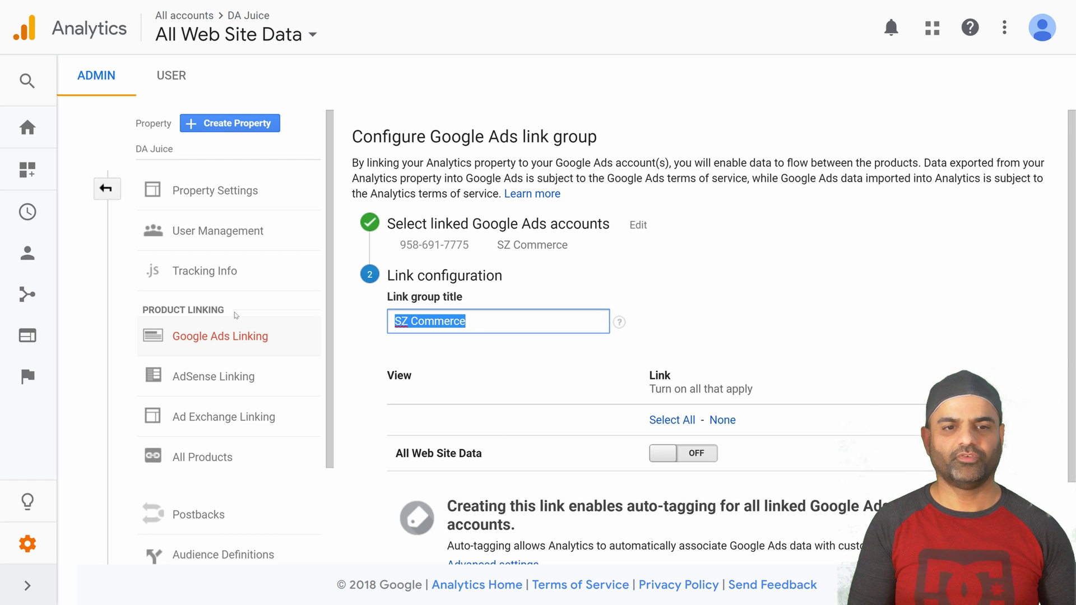
text(SZ)
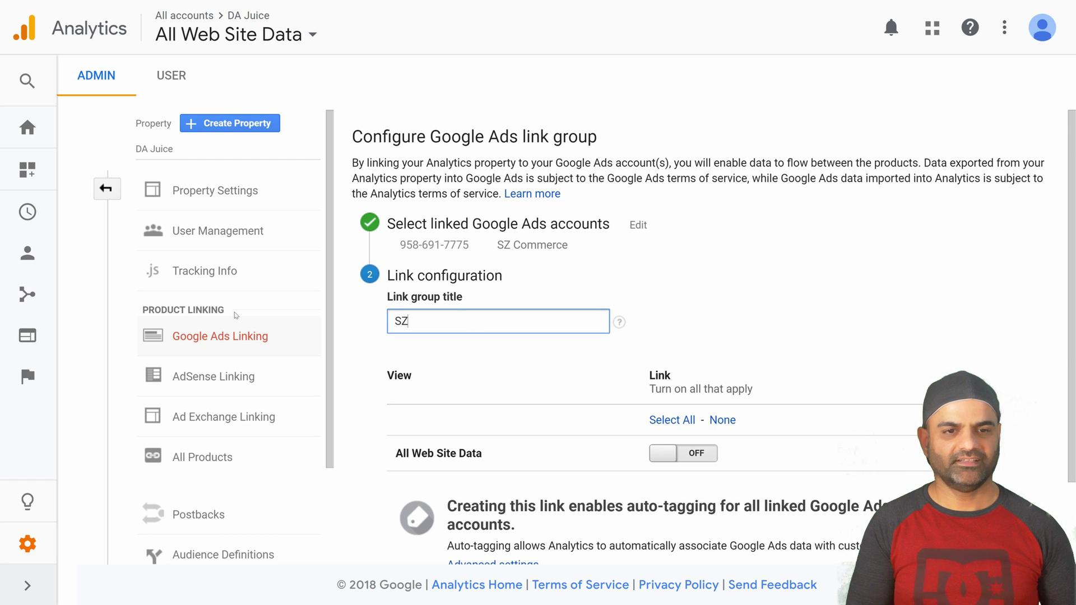
text(-)
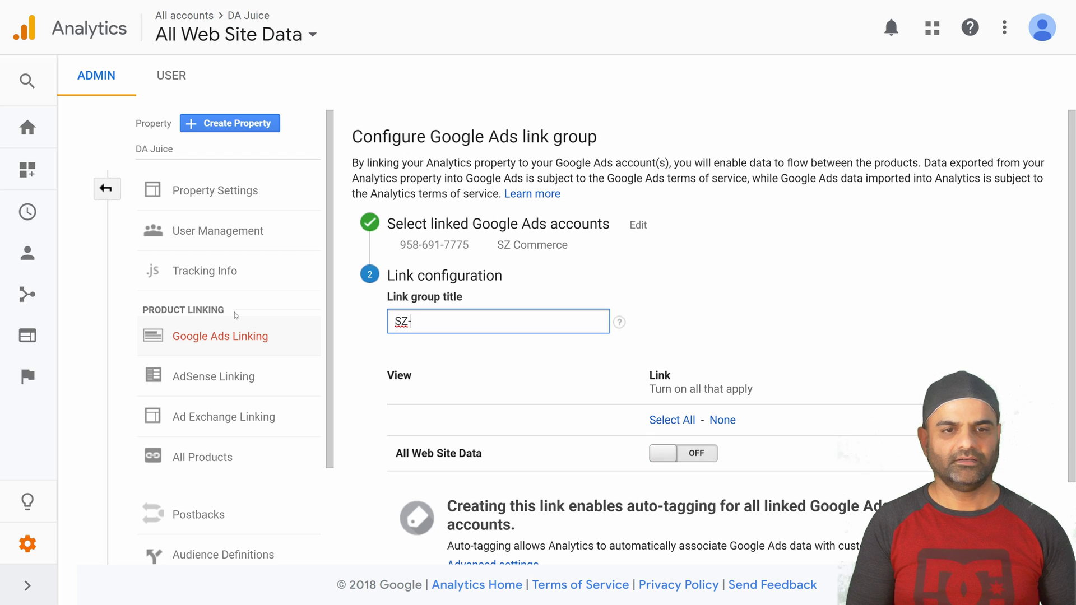
text(Ads)
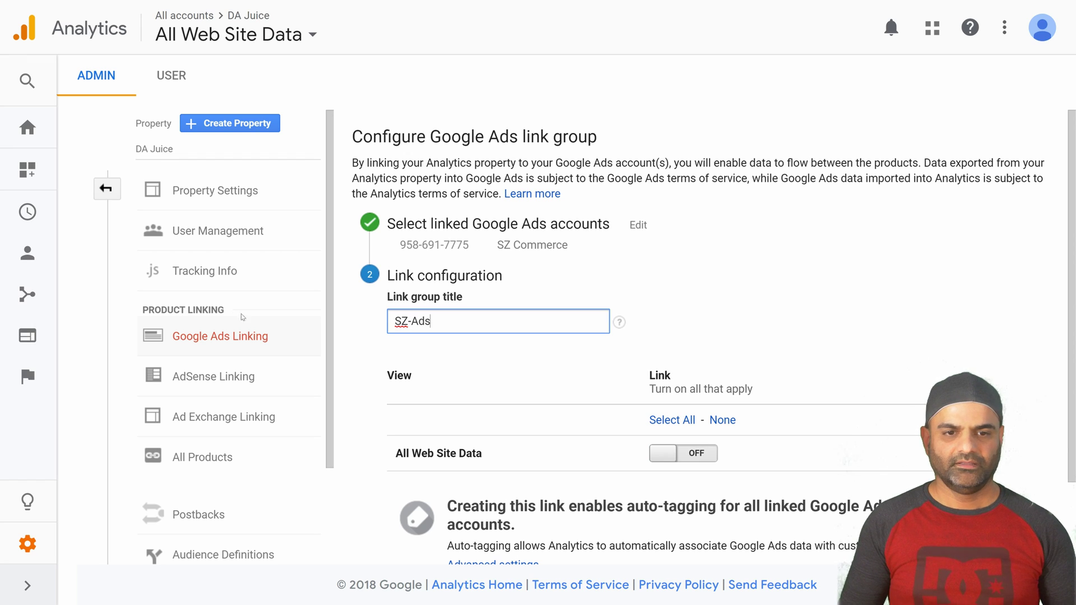
scroll(459, 425, down, 3)
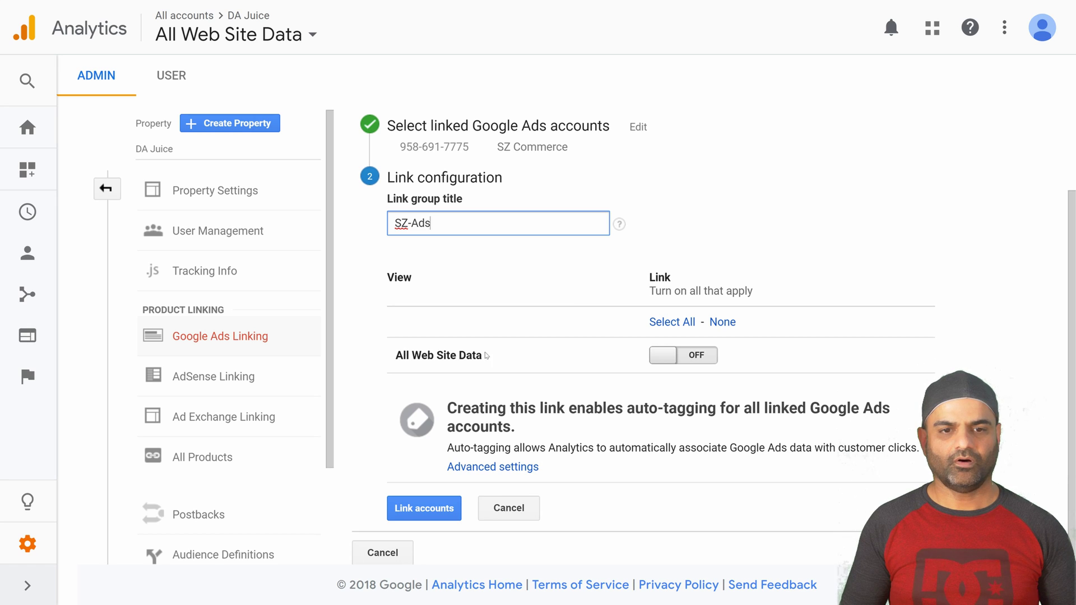
click(708, 355)
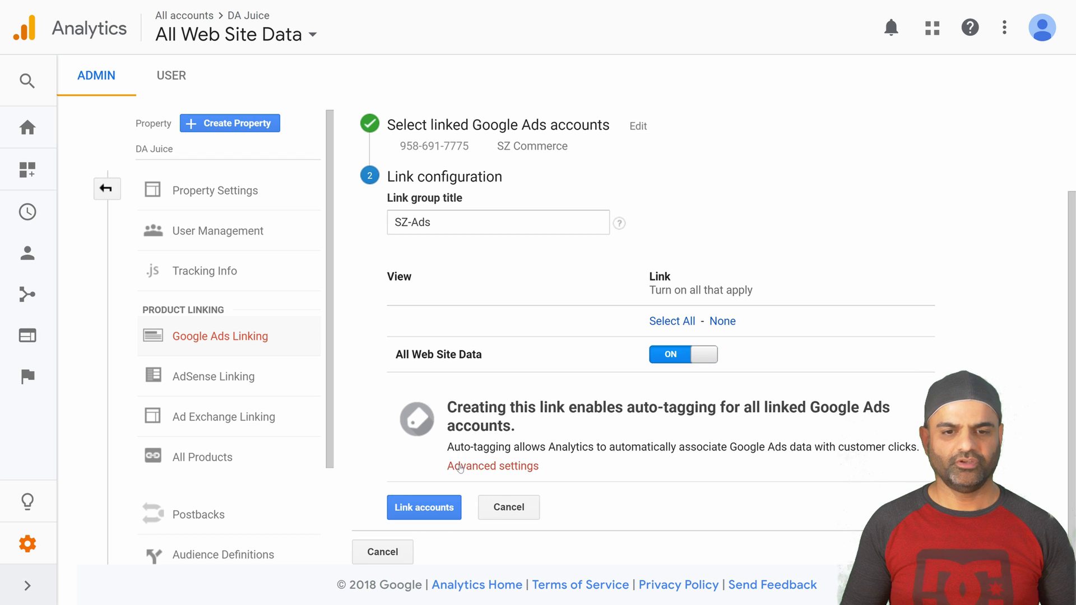
In Advanced settings, try 'Leave my auto-tagging settings', then reselect 'Enable auto-tagging'
click(460, 466)
scroll(460, 468, down, 1)
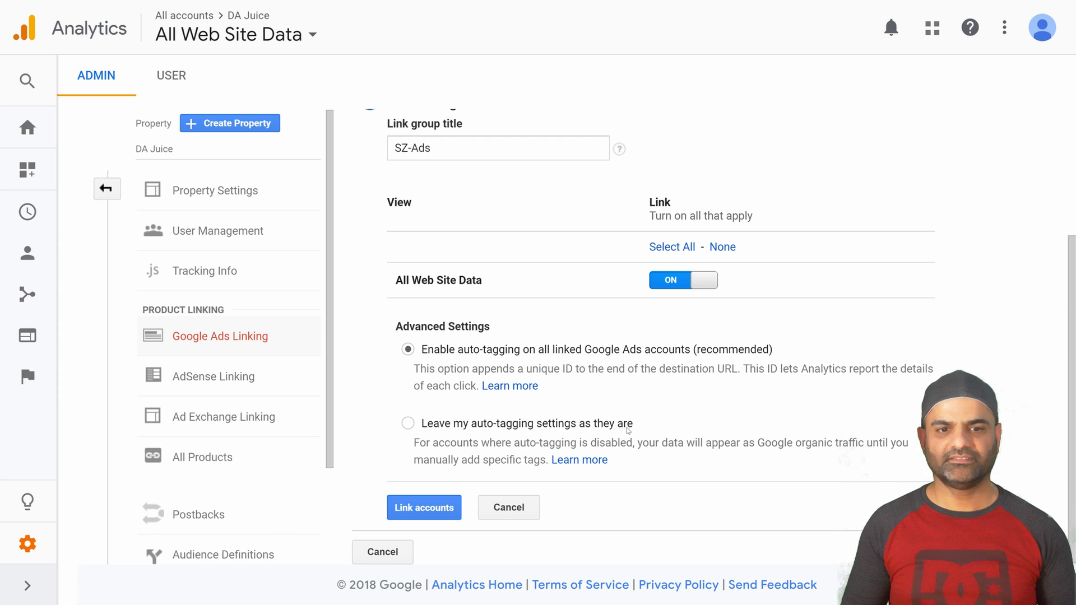
click(408, 424)
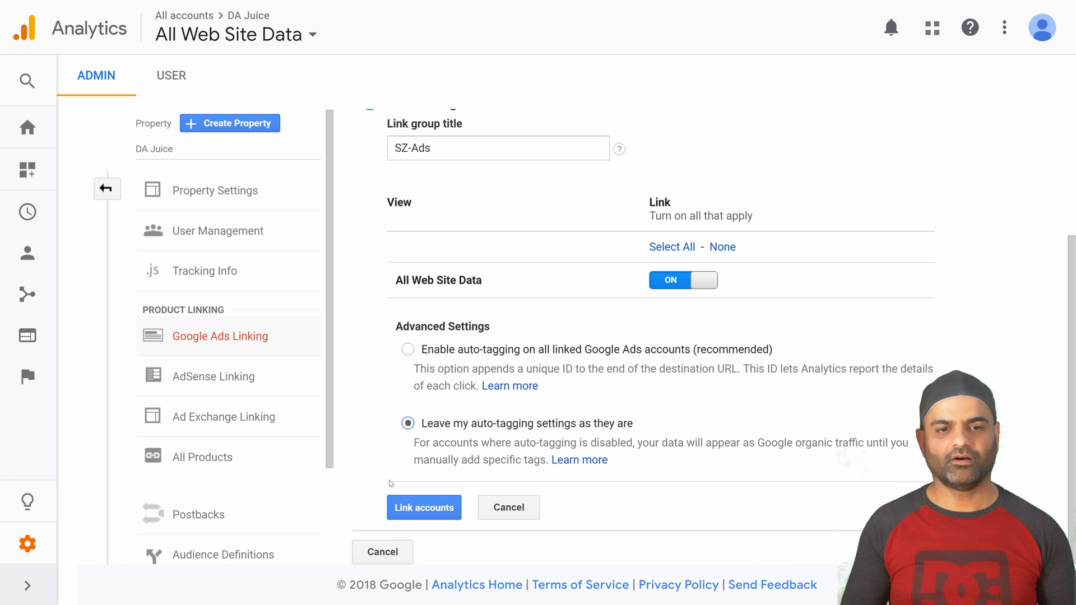
click(408, 350)
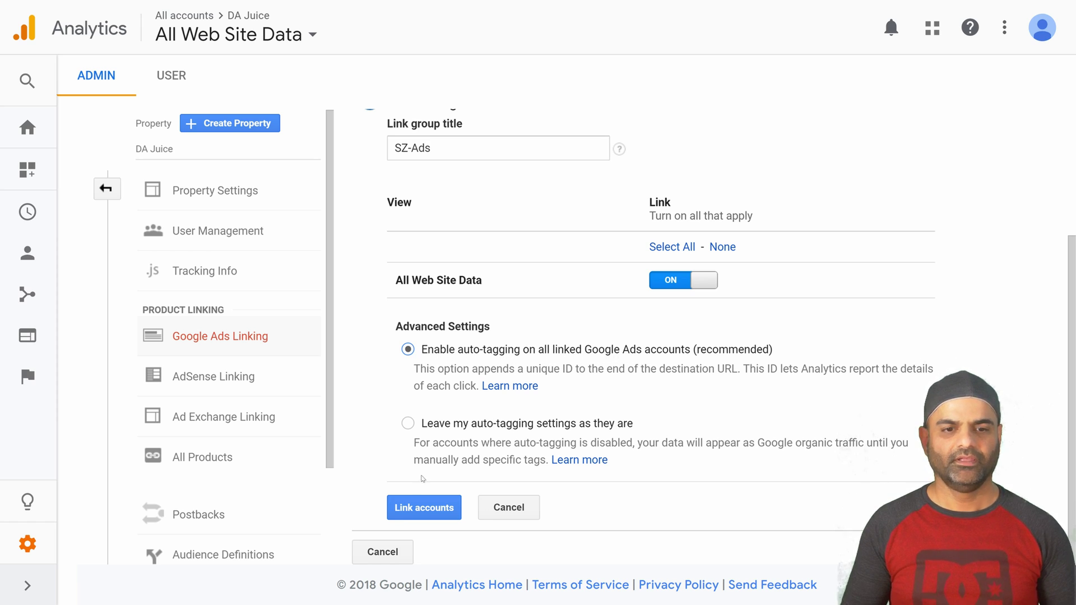
Link the accounts and finish with Done to return to the Google Ads Linking table
click(396, 505)
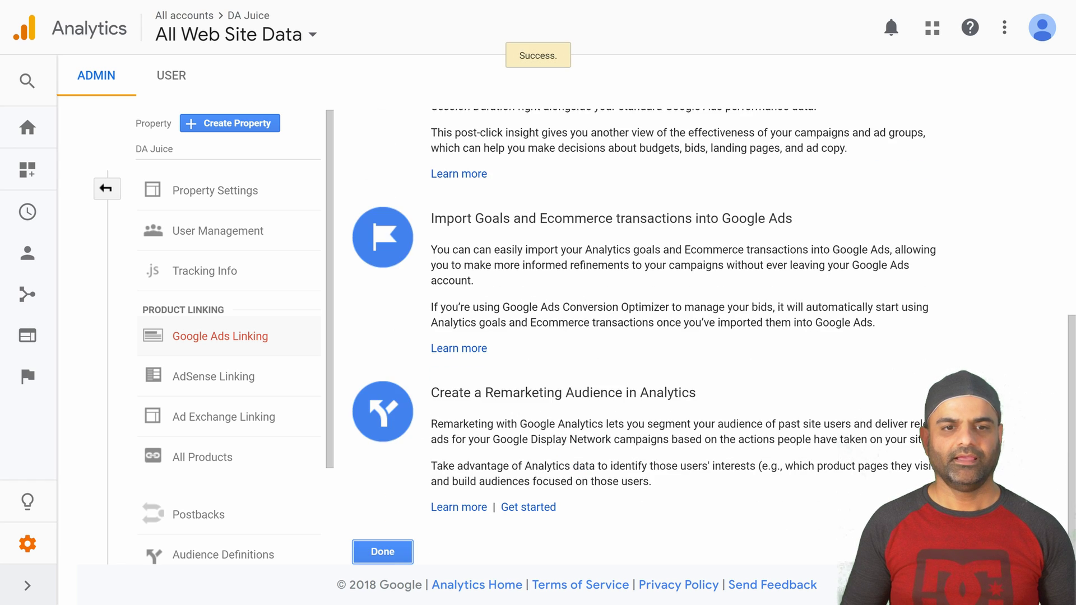
click(378, 553)
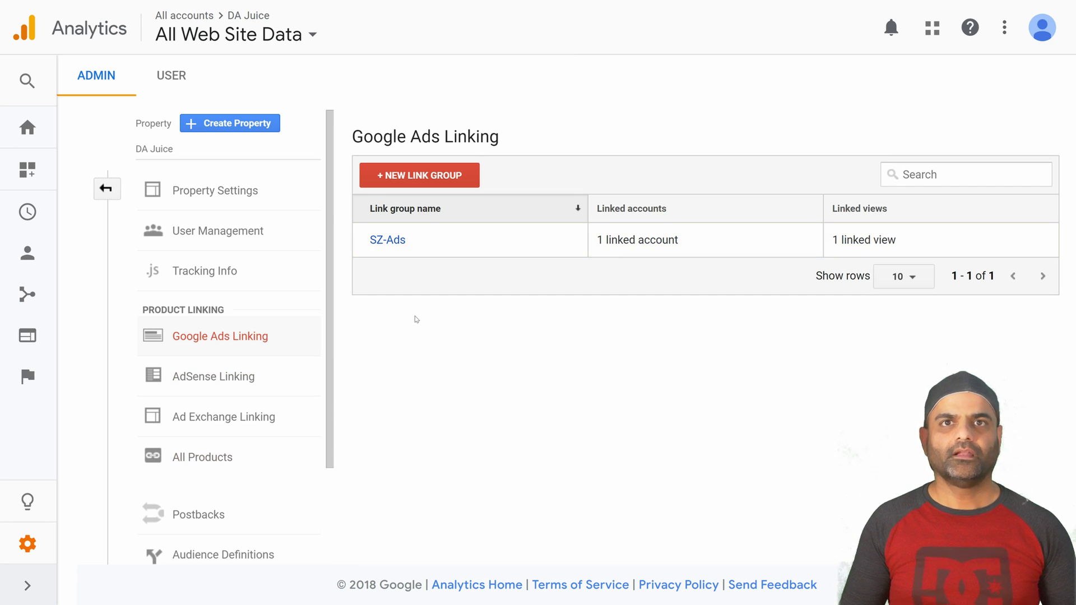
Open SZ-Ads, reopen its linked account selection, cancel without changes and close the group
click(377, 243)
scroll(423, 329, up, 7)
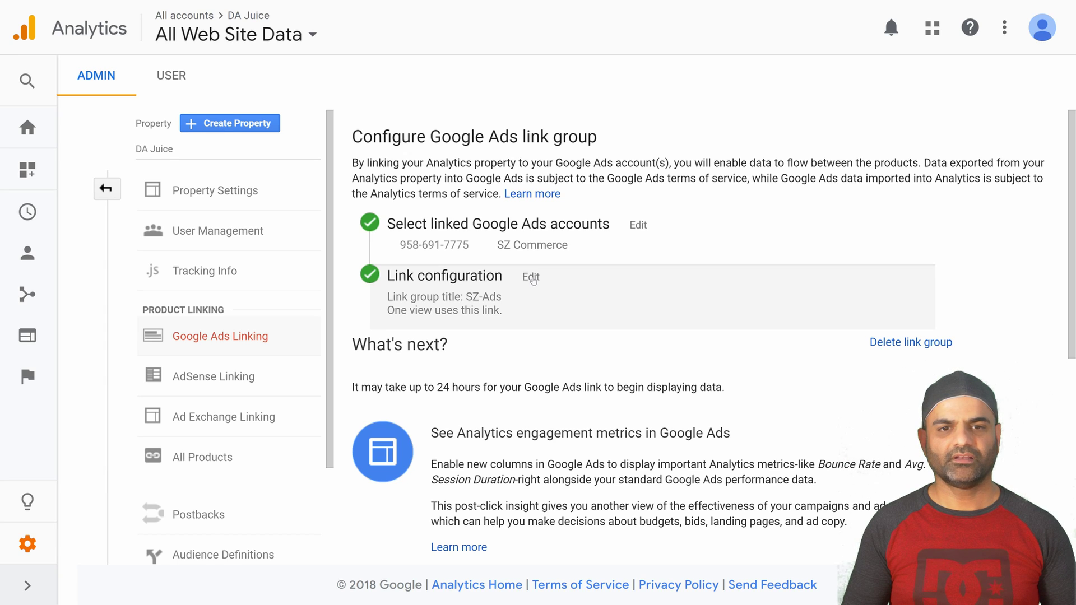
click(638, 225)
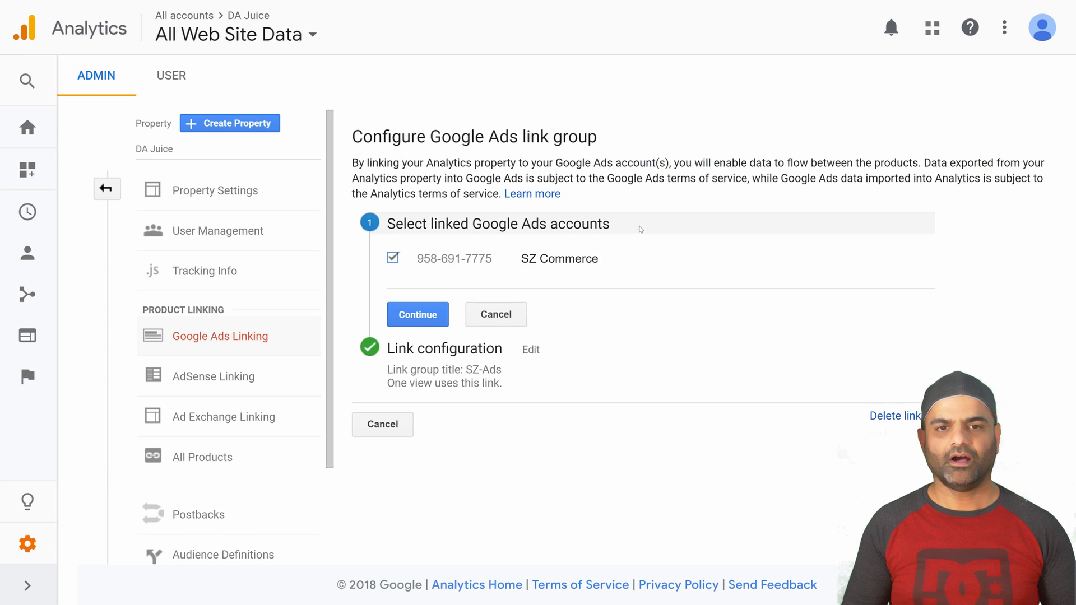
click(498, 316)
scroll(477, 373, up, 5)
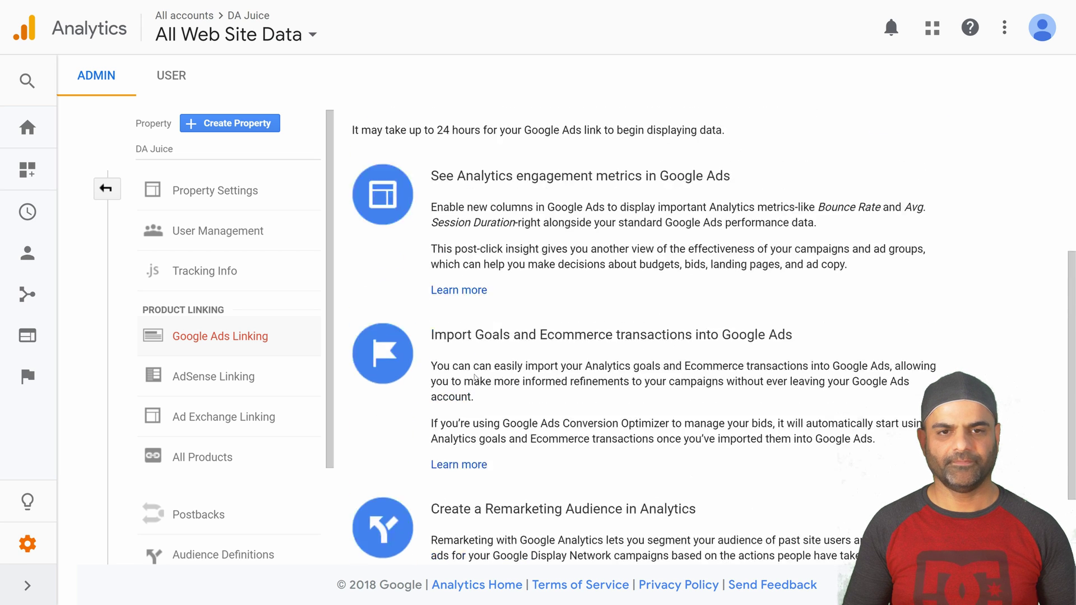
scroll(473, 295, up, 2)
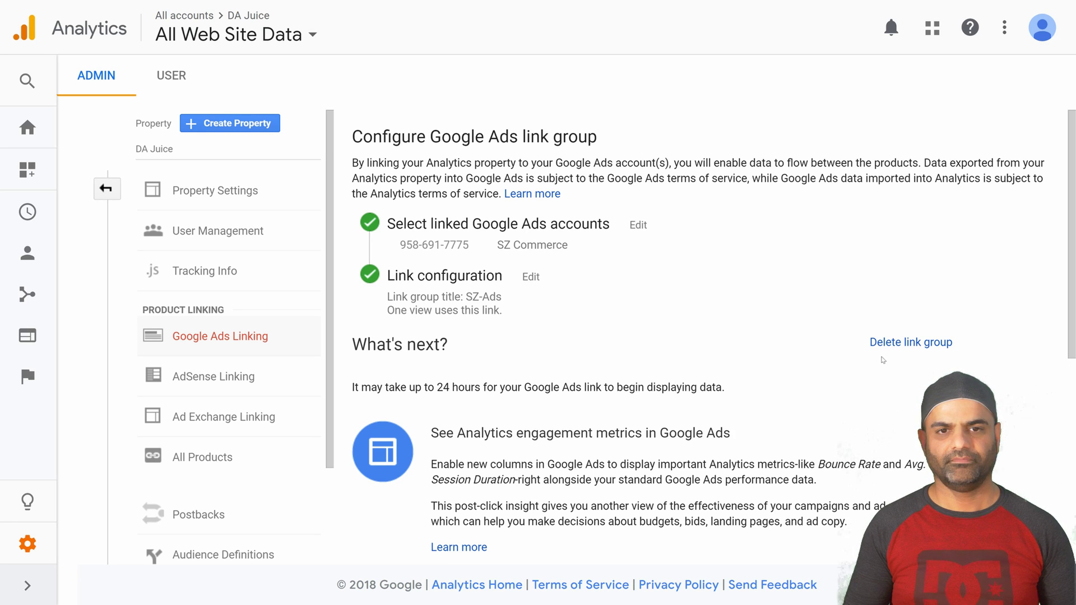
scroll(636, 377, down, 6)
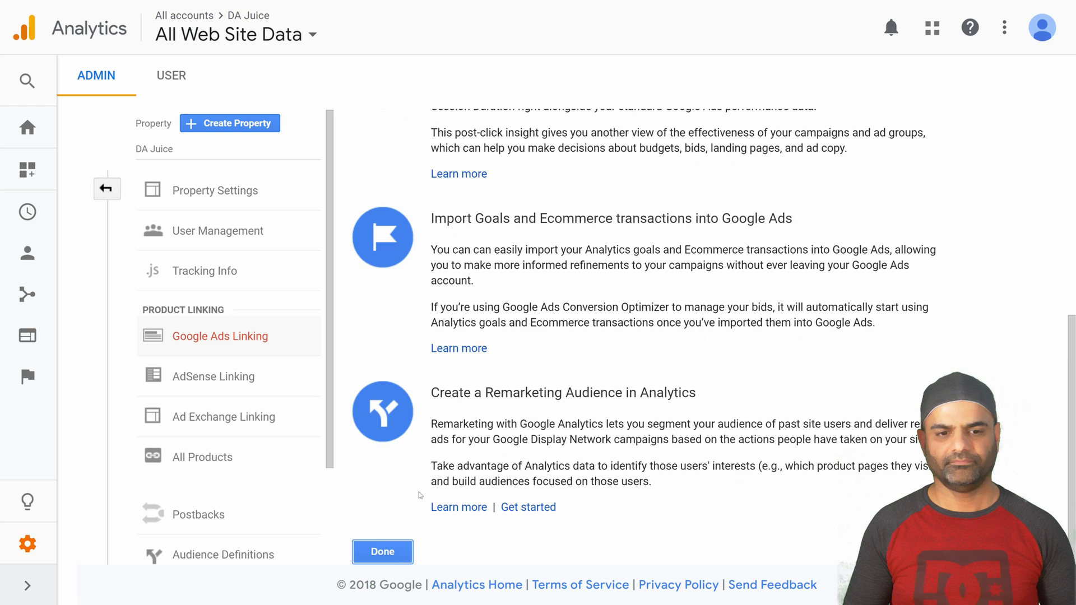
click(386, 553)
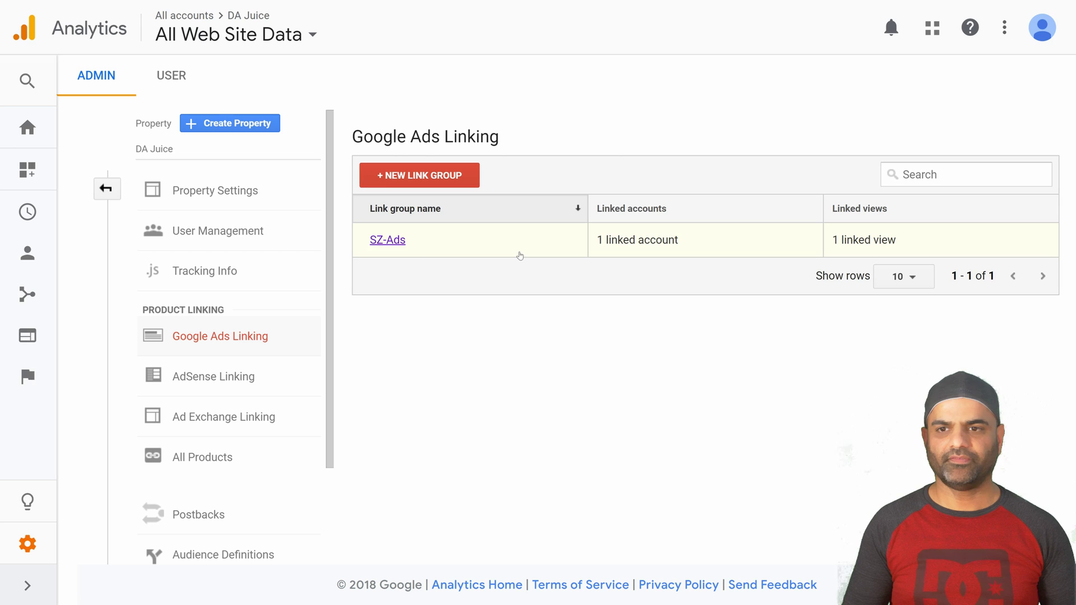
Reopen SZ-Ads to review its settings, then return to the link group list
click(377, 241)
scroll(469, 381, down, 8)
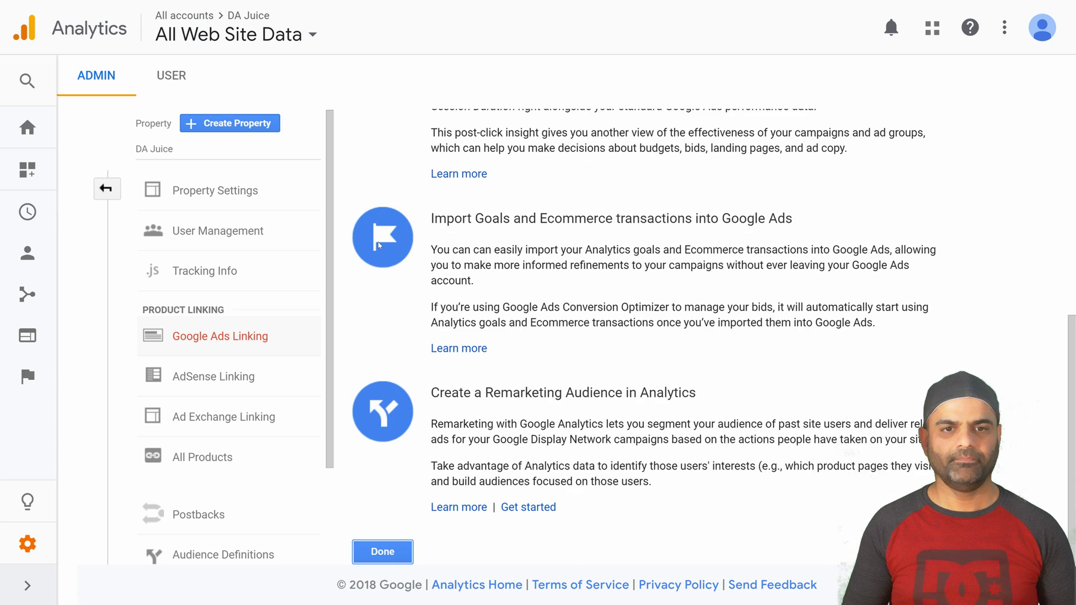
scroll(468, 381, up, 5)
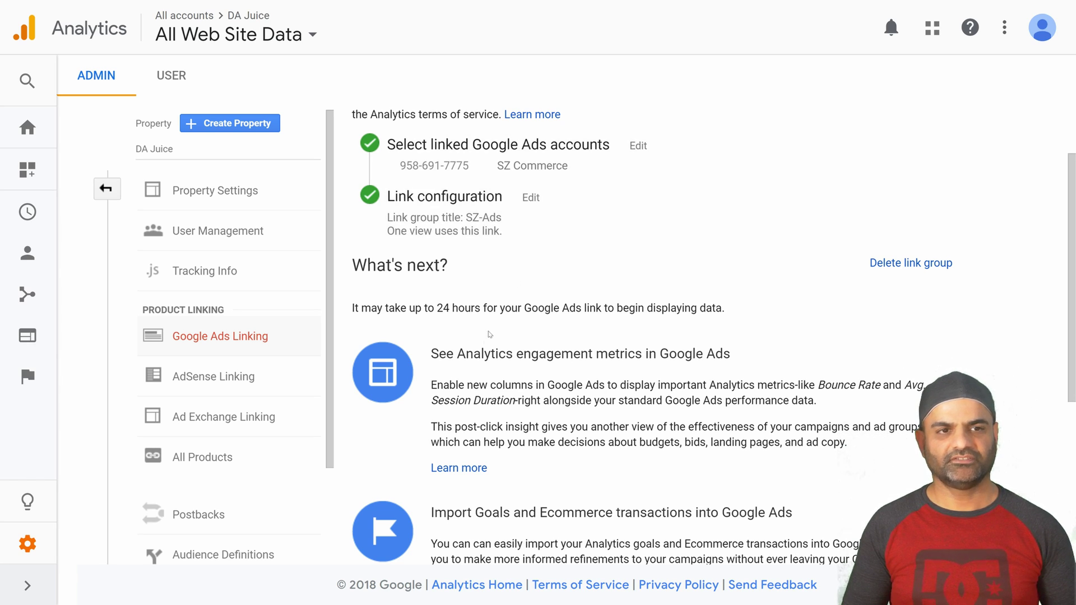
scroll(481, 345, down, 1)
scroll(481, 345, down, 5)
click(379, 551)
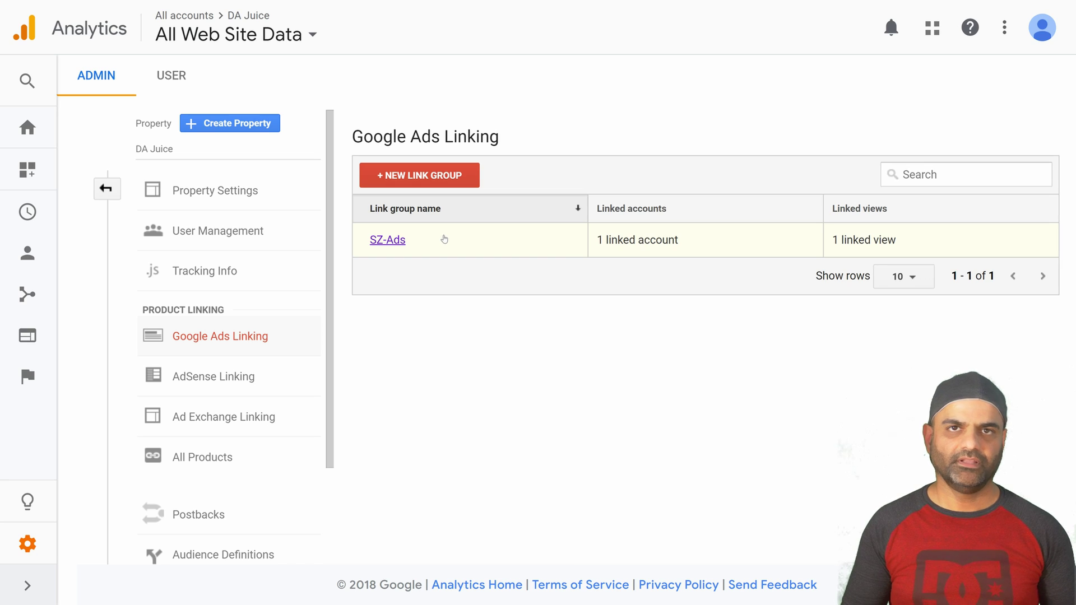
Start a new AdSense link and continue with the AdSense for Content property
click(178, 381)
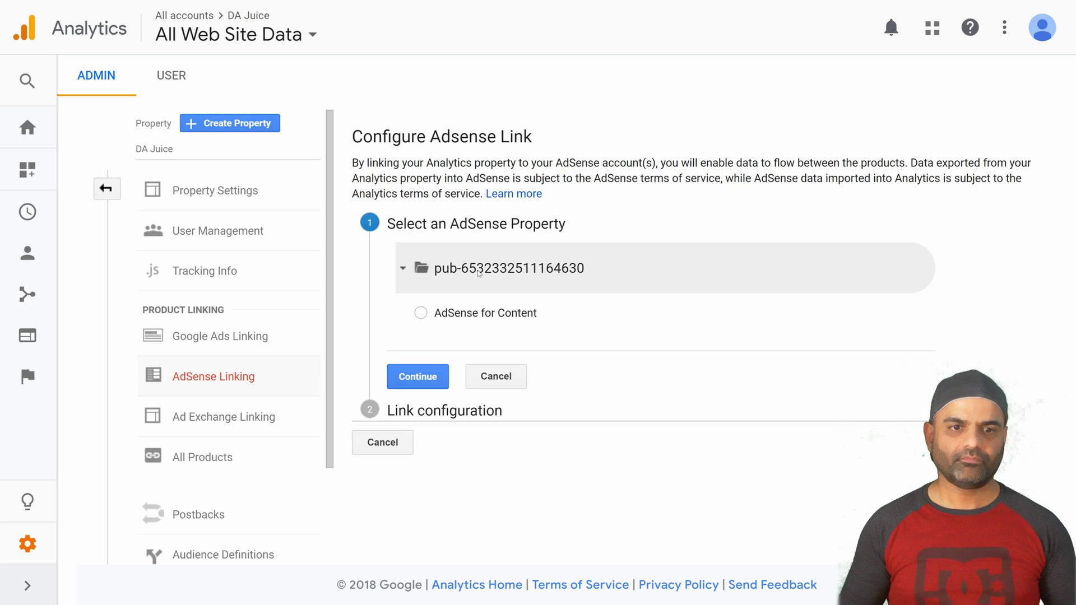
click(421, 314)
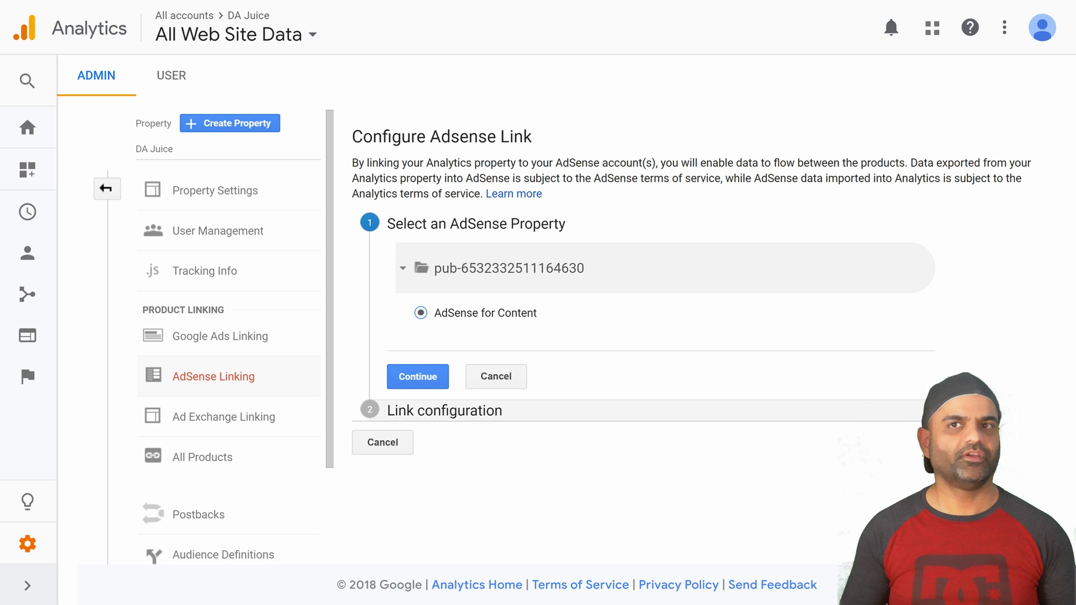
click(401, 376)
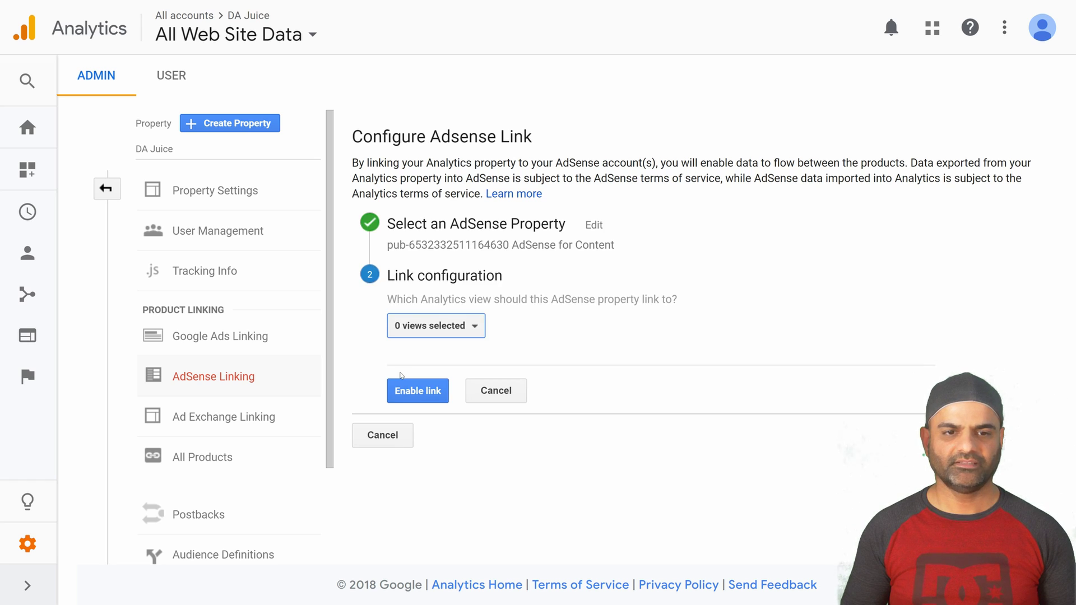
Check All Web Site Data in the views list and enable the AdSense link
click(430, 328)
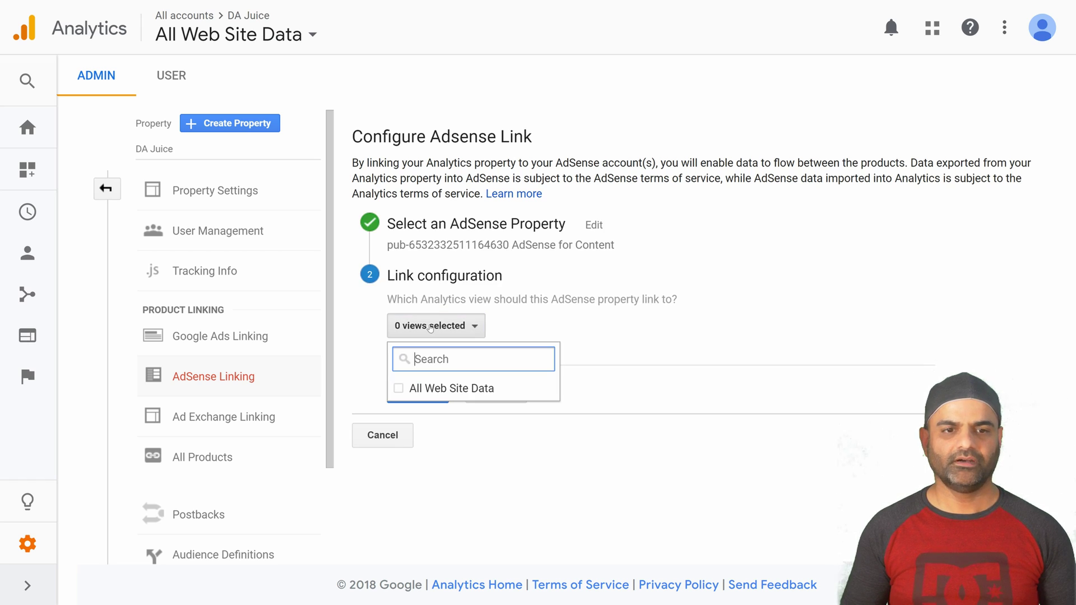
click(399, 389)
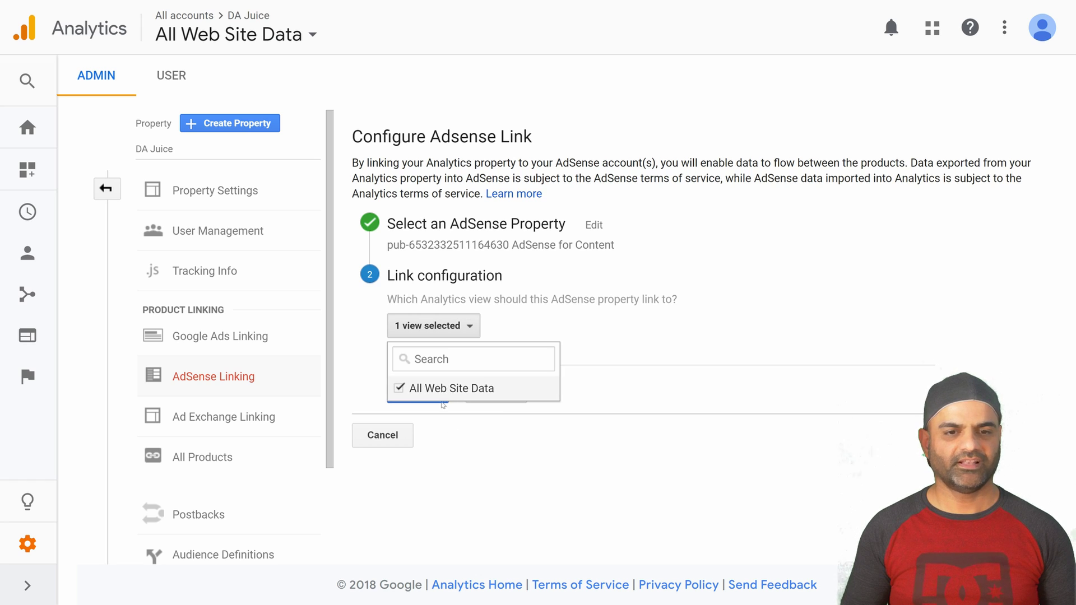
click(458, 443)
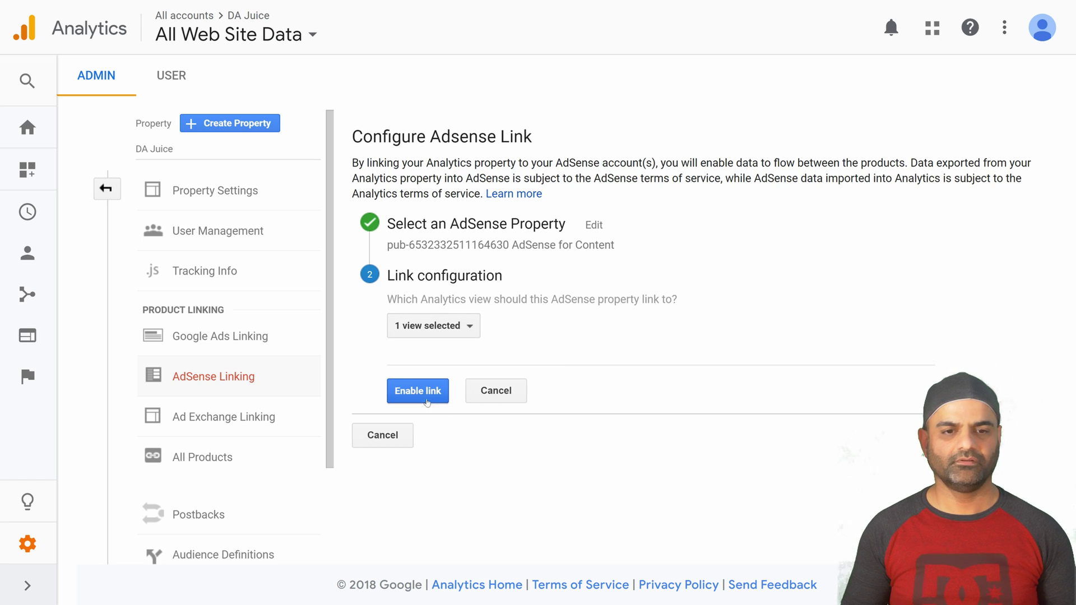
click(398, 391)
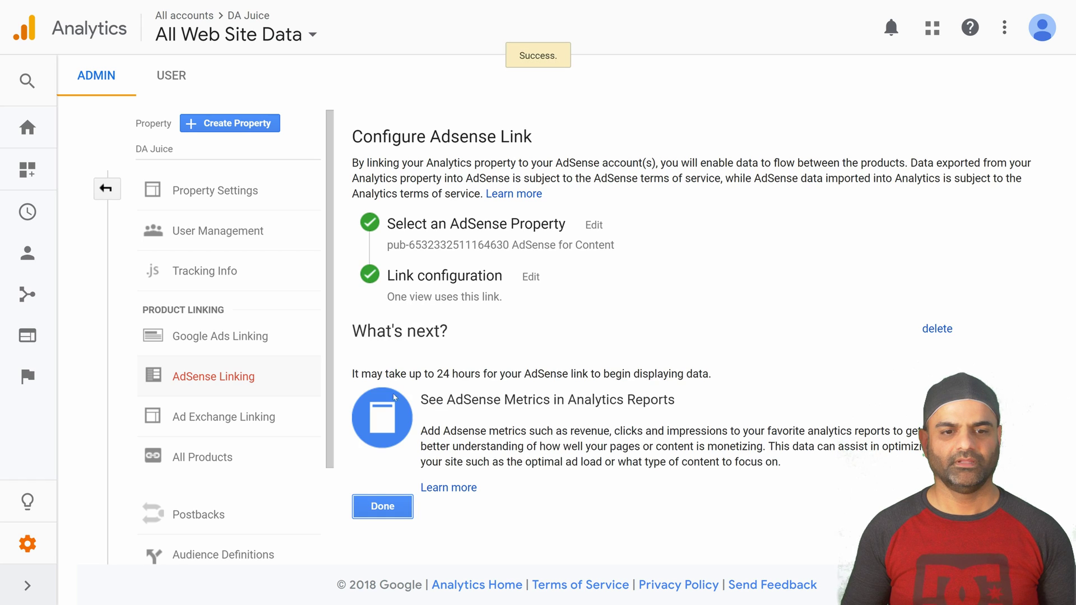
click(375, 504)
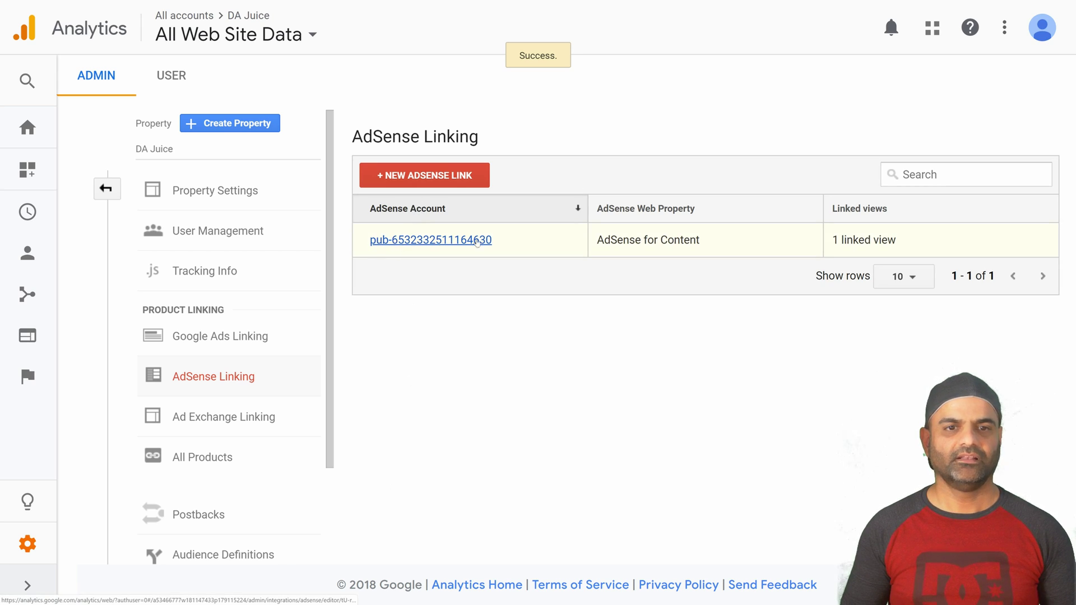
click(380, 241)
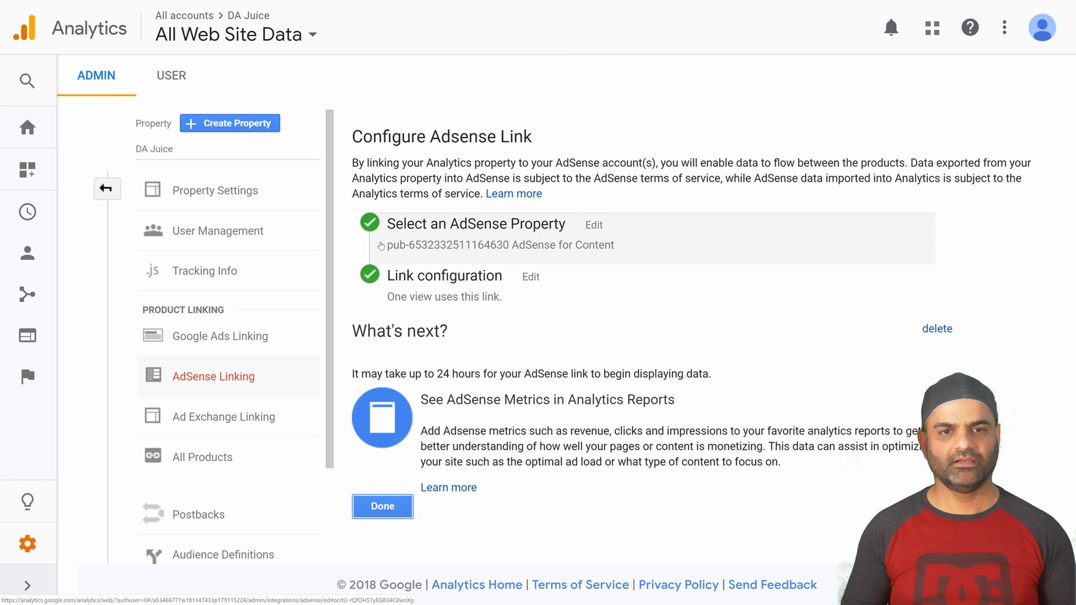